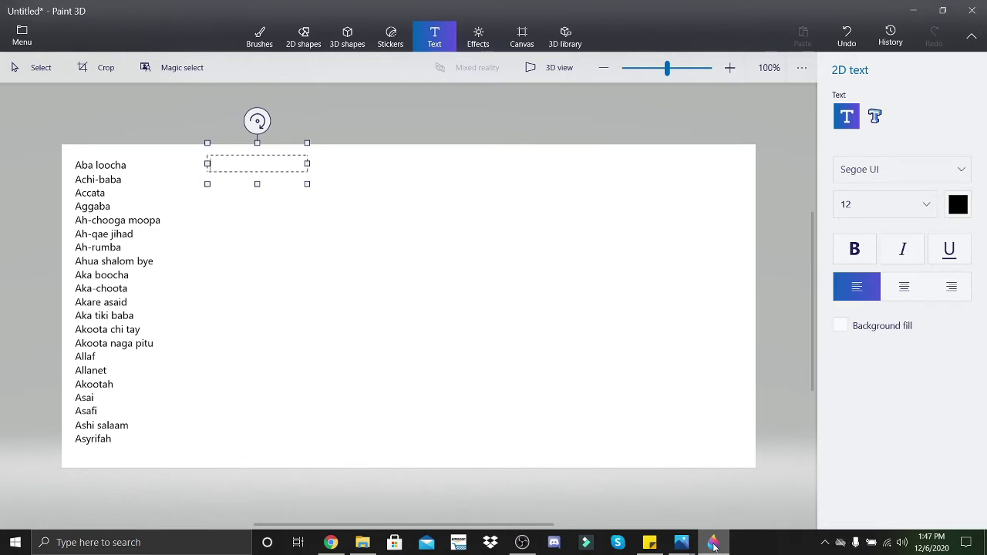
# Type the translations Door, Friend, Alright/clear, Stop, Everybody out and Blast him, one per line.
pyautogui.write('Door')
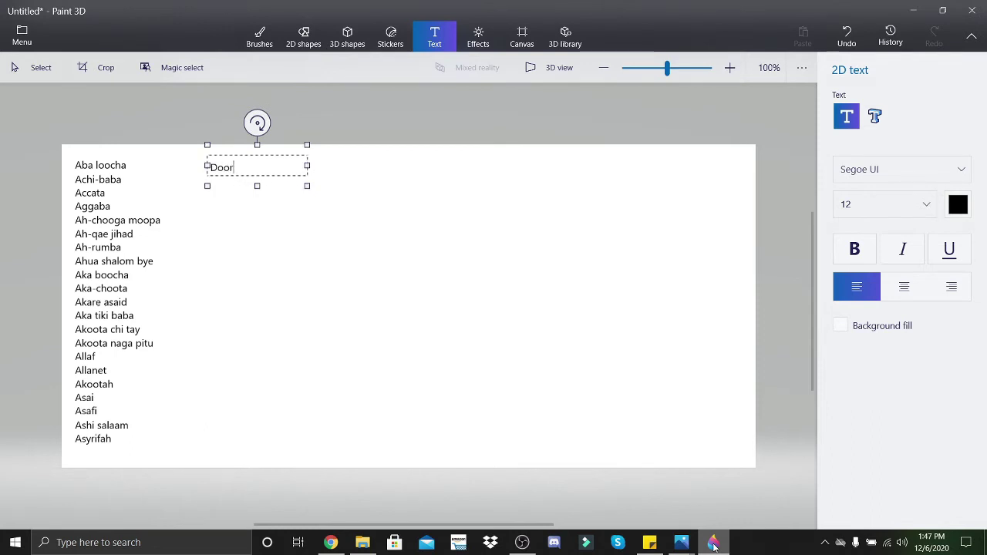
pyautogui.press('Return')
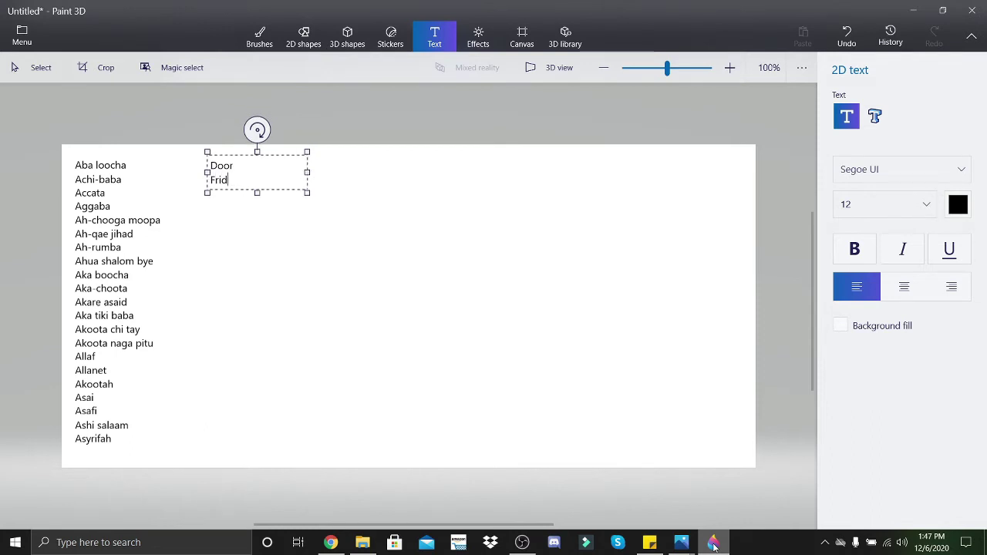
pyautogui.press('Return')
pyautogui.write('Alright/clear')
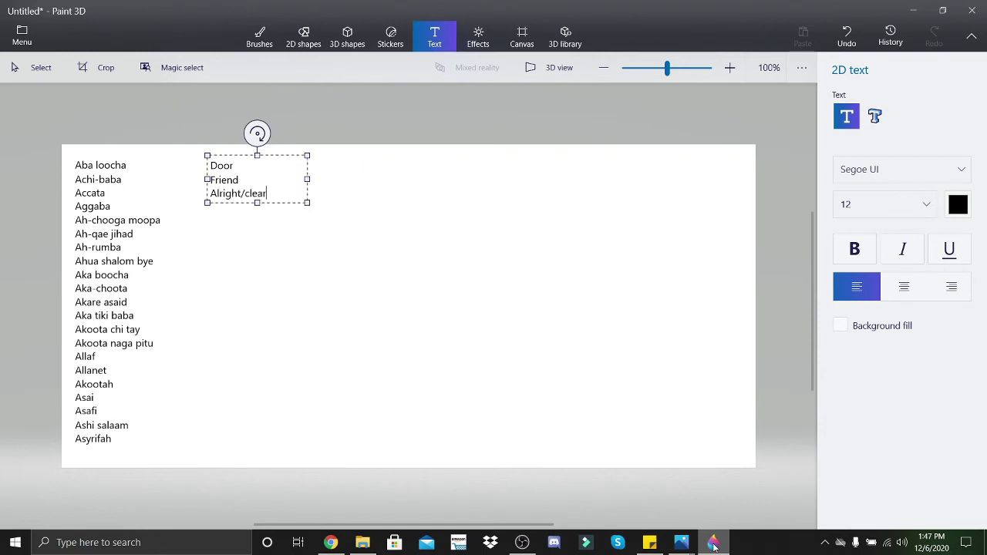
pyautogui.write('/clear')
pyautogui.press('Return')
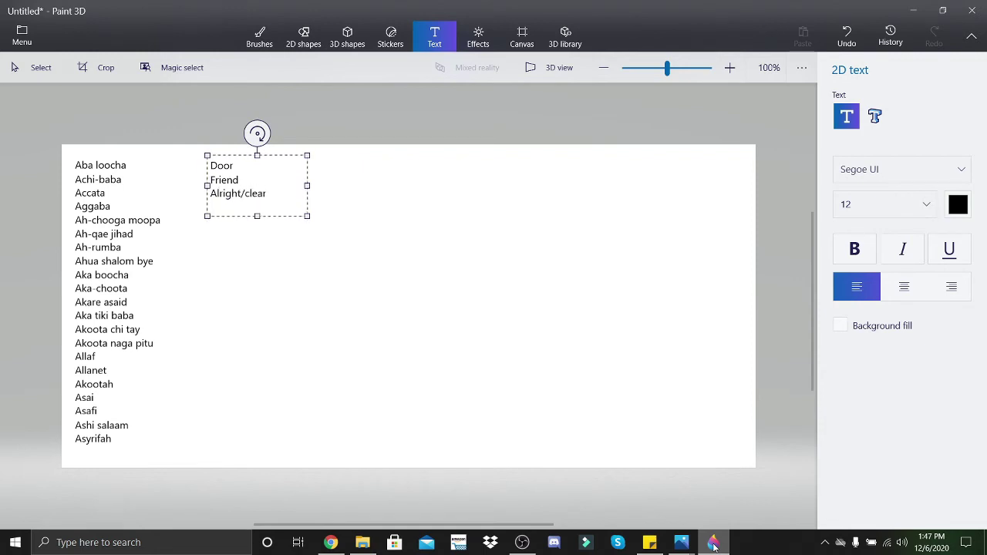
pyautogui.write('Stop')
pyautogui.press('Return')
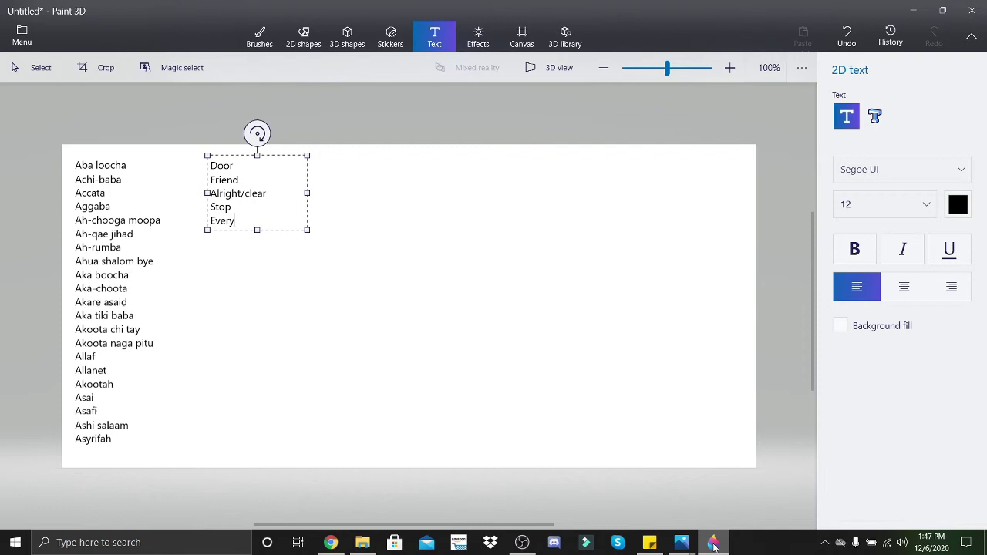
pyautogui.write('body out')
pyautogui.press('Return')
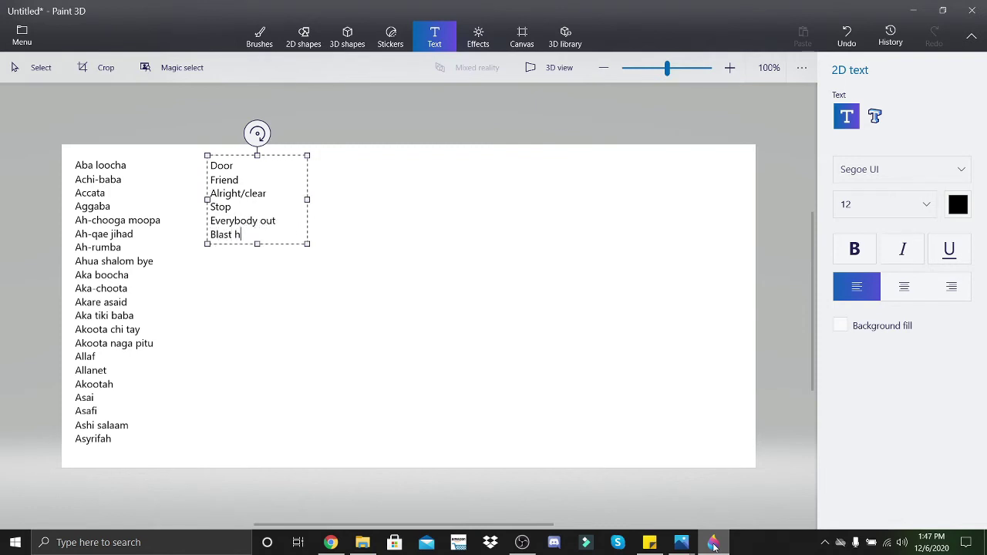
pyautogui.write('im')
pyautogui.press('Return')
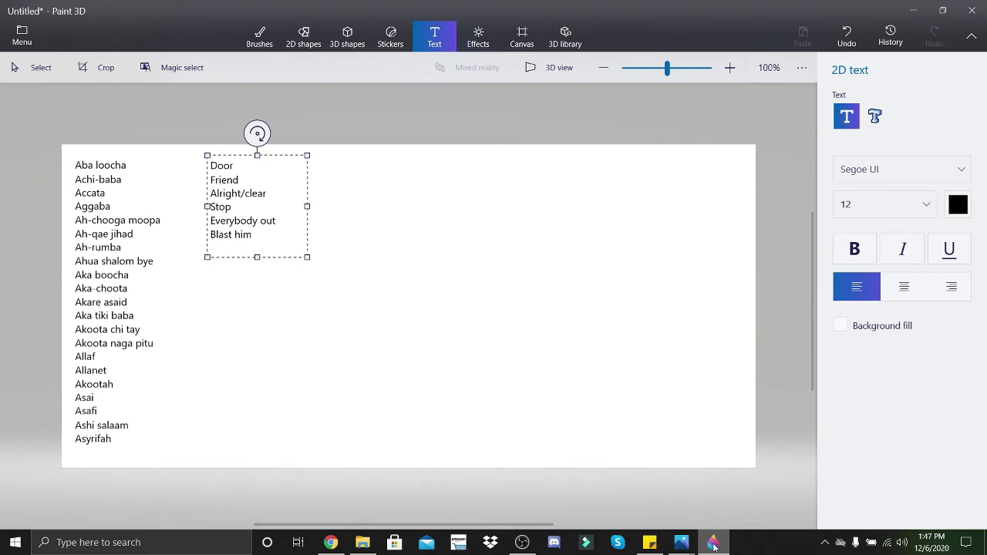
# Add I don't know, Good morning, Let me out, Gotta go, It looks scary, and begin the There it is line.
pyautogui.write("I don't know")
pyautogui.press('Return')
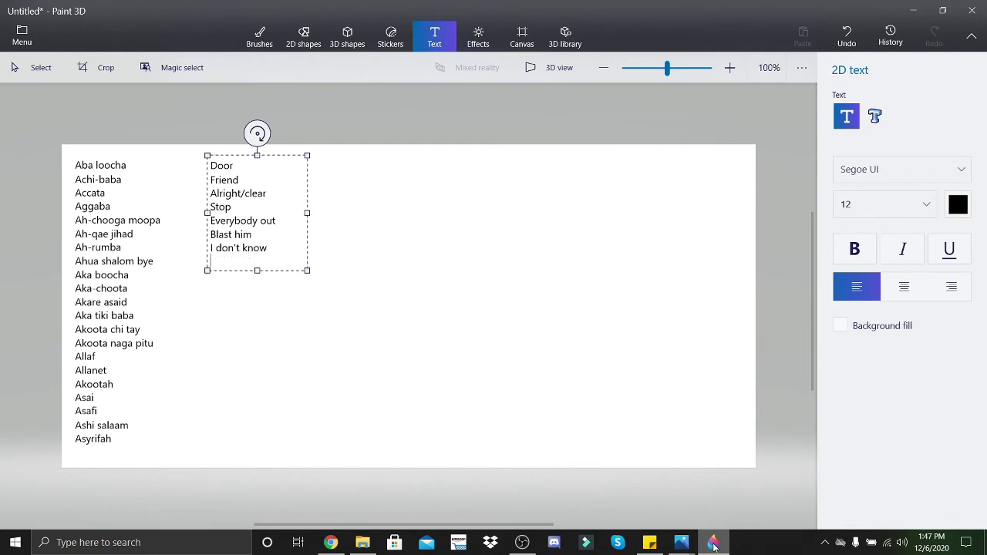
pyautogui.write('Good morning')
pyautogui.press('Return')
pyautogui.write('L')
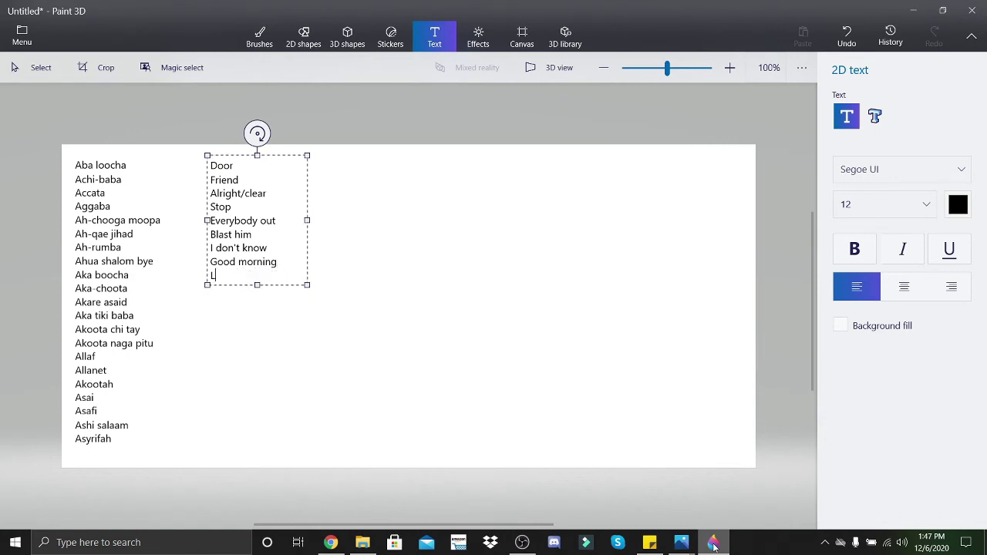
pyautogui.write('et me out')
pyautogui.press('Return')
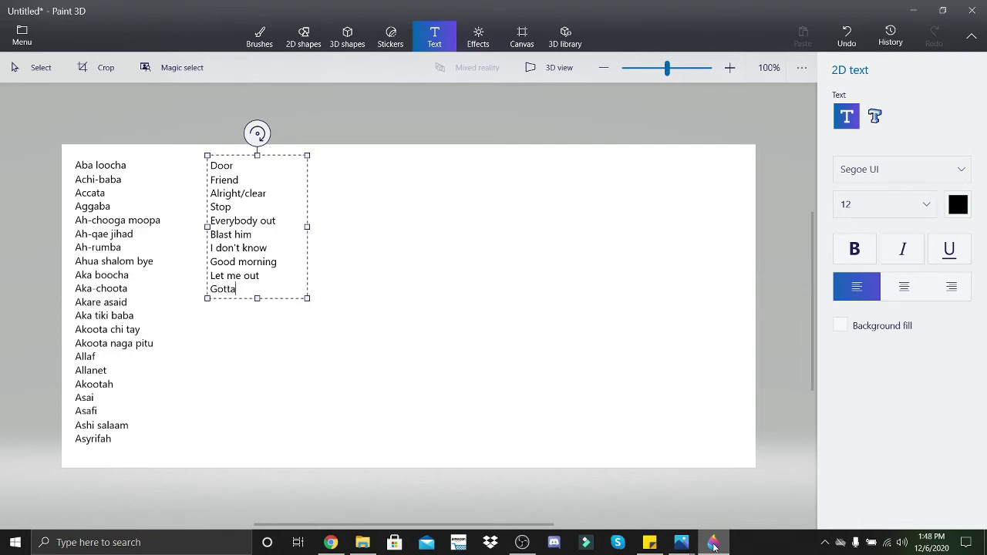
pyautogui.write(' go')
pyautogui.press('Return')
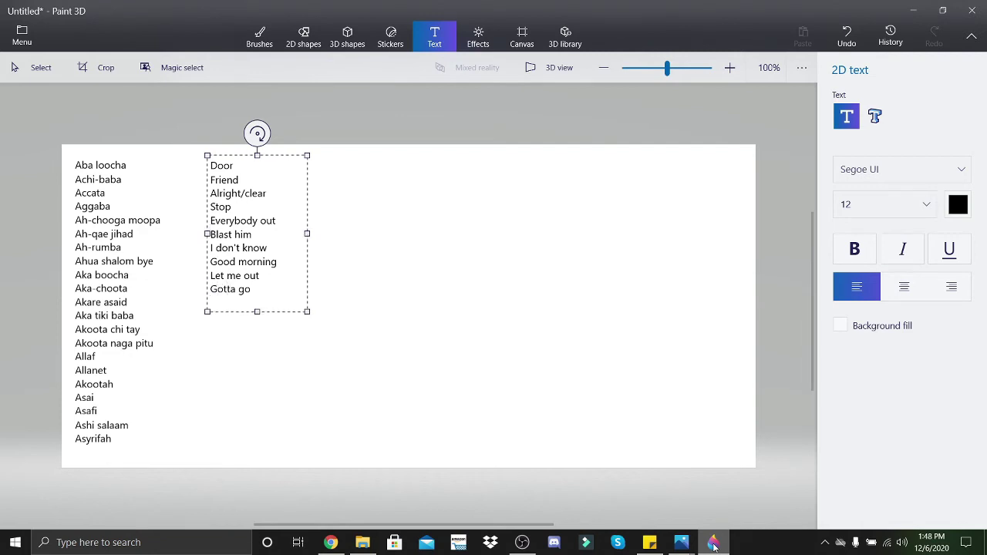
pyautogui.write('Itooks scary')
pyautogui.press('Return')
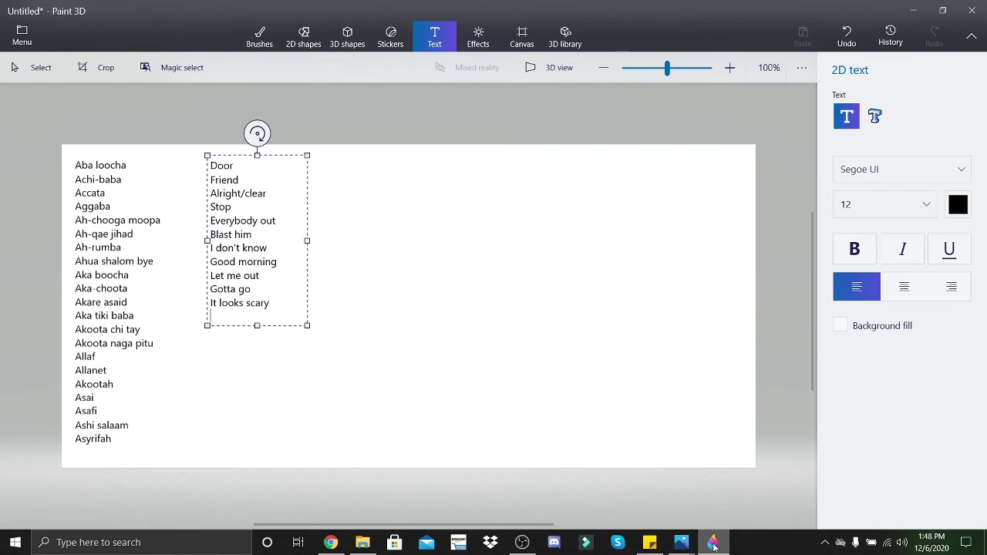
pyautogui.write('There it is')
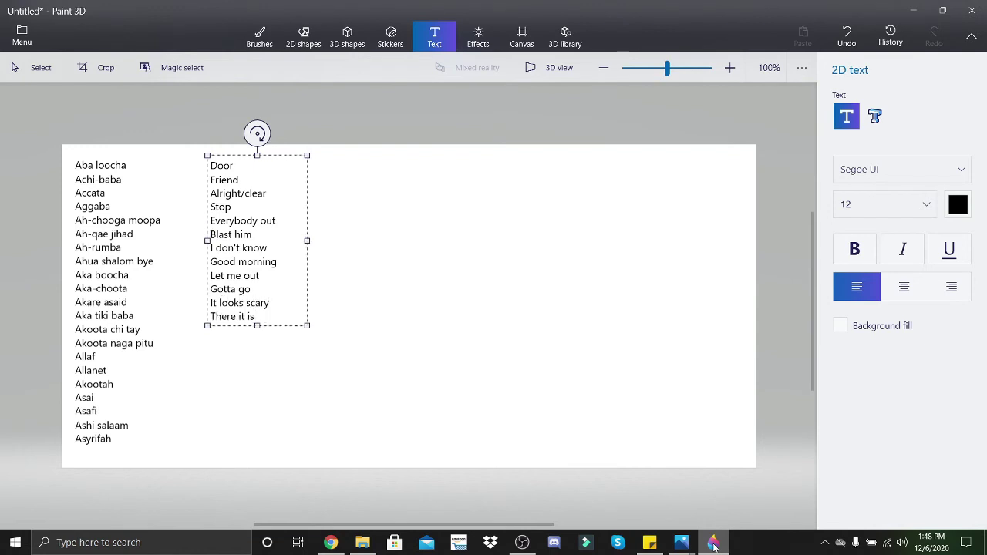
pyautogui.write("/it'")
# Fix the typo in the There it is line, then add the 'there', Your turn and '…no more bad' lines.
pyautogui.press('BackSpace')
pyautogui.press('BackSpace')
pyautogui.press('BackSpace')
pyautogui.write('s')
pyautogui.press('Return')
pyautogui.write('th')
pyautogui.press('Return')
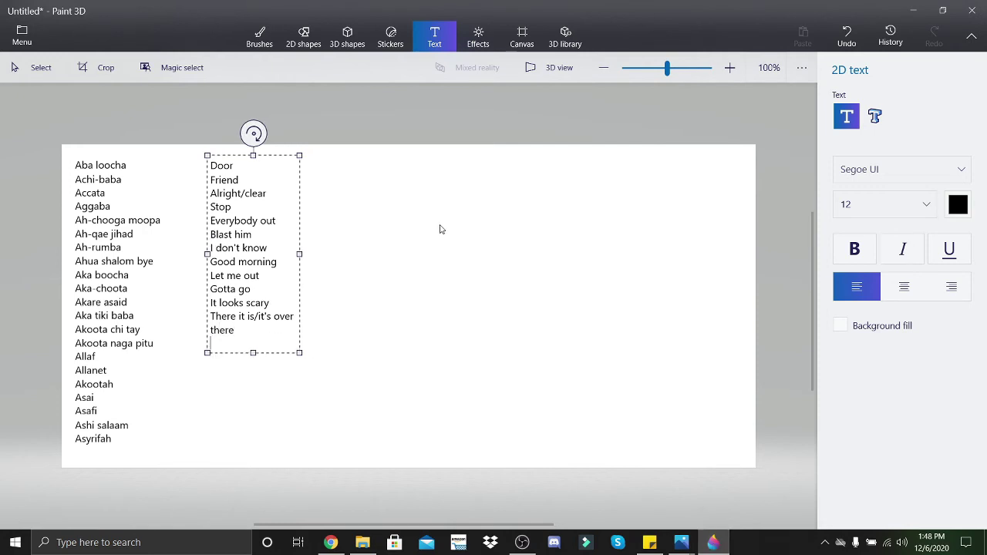
pyautogui.write('Your turn')
pyautogui.press('Return')
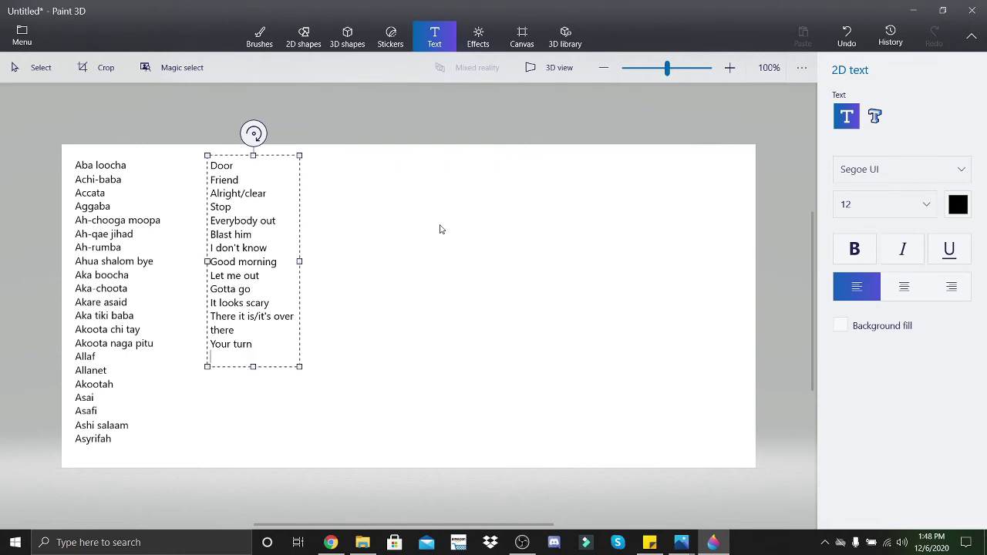
pyautogui.write('Heed me, no m')
pyautogui.write('ore')
pyautogui.press('Return')
pyautogui.write('ba')
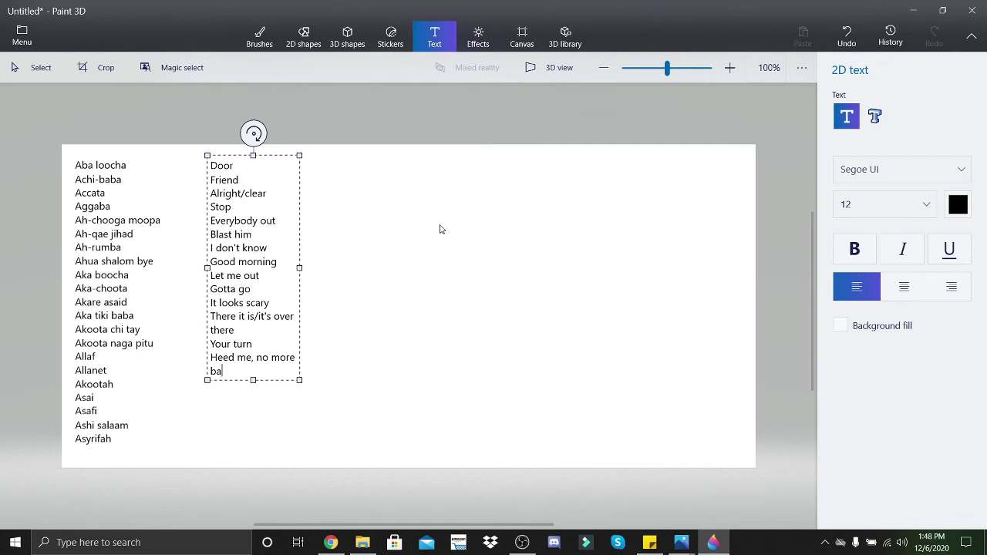
pyautogui.write('d')
pyautogui.press('Return')
pyautogui.write('Five')
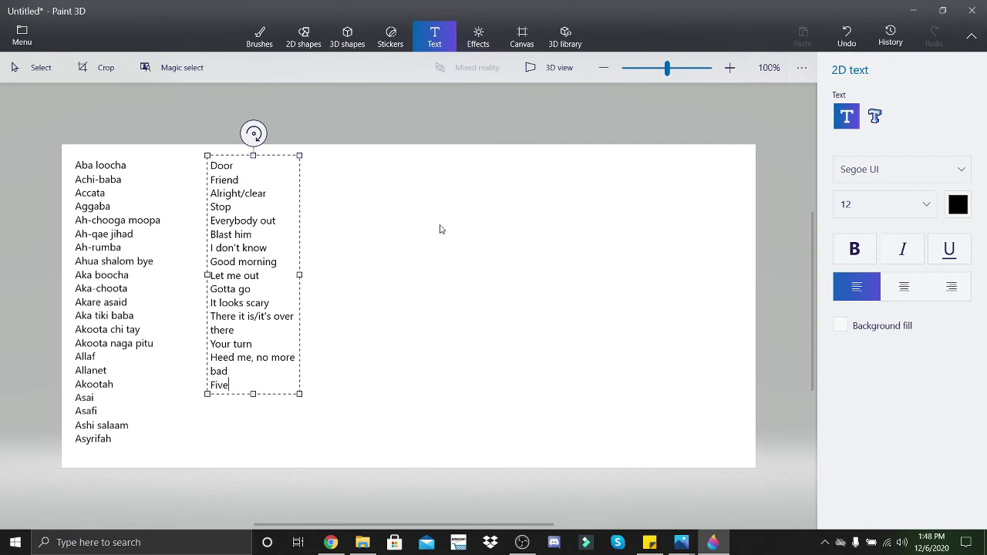
# Add Five, Fifty, Let's dig/let's go, Ball, Table and How are you? on separate lines.
pyautogui.press('Return')
pyautogui.write('Fifty')
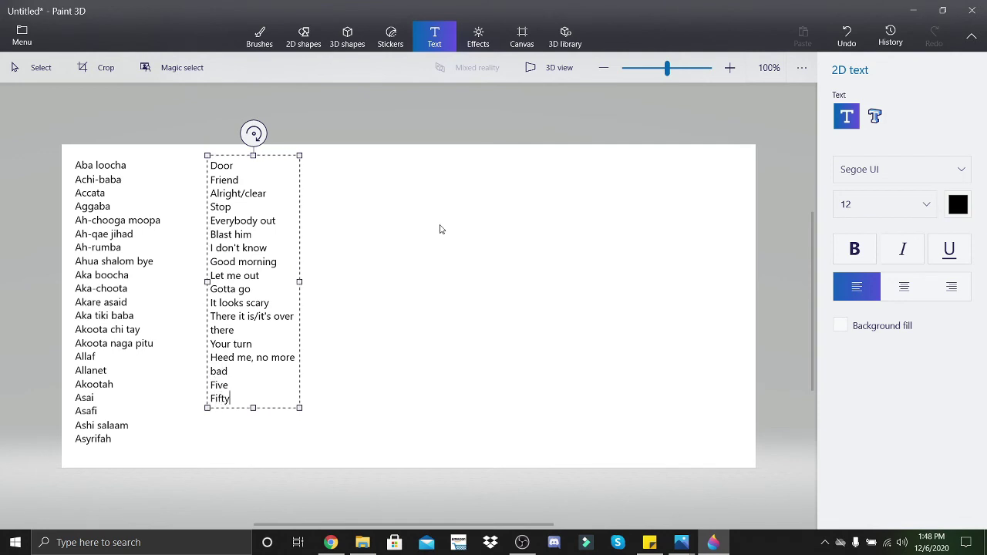
pyautogui.press('Return')
pyautogui.write("Let's di")
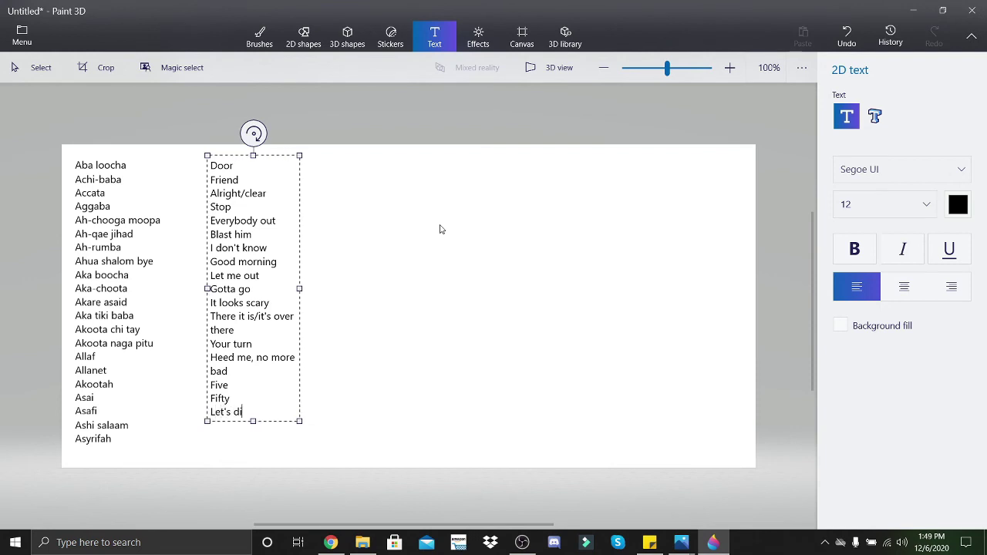
pyautogui.write("g/let' g")
pyautogui.write('s')
pyautogui.press('Return')
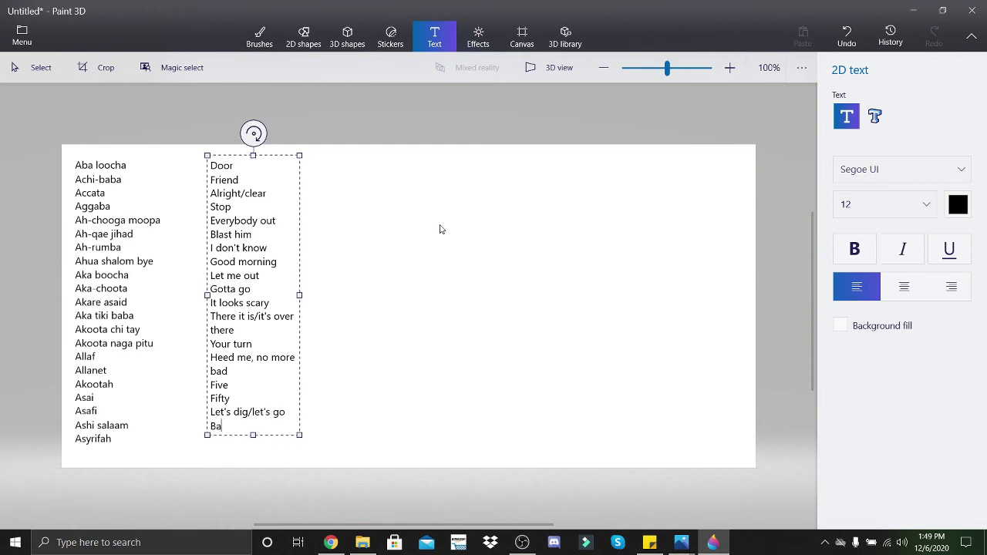
pyautogui.write('l')
pyautogui.press('Return')
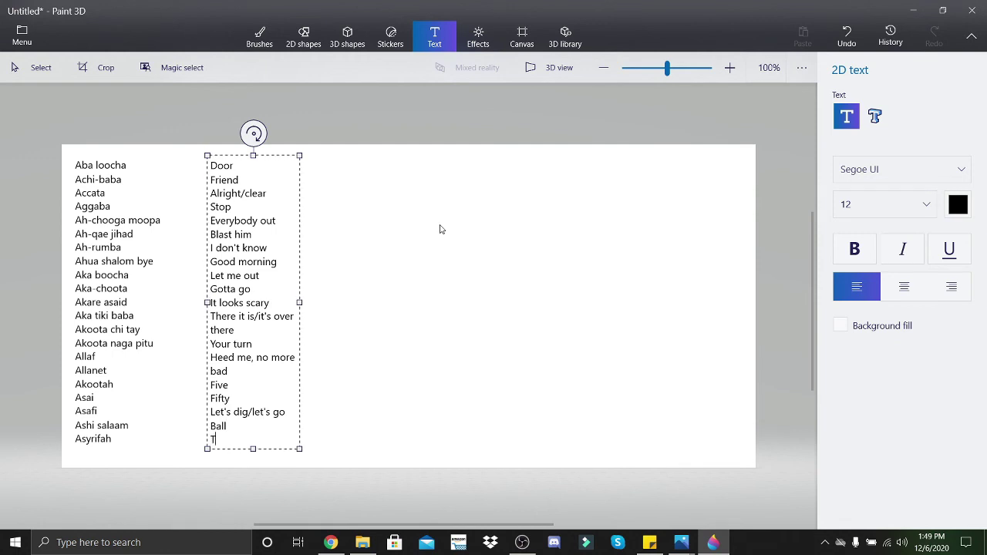
pyautogui.write('able')
pyautogui.press('Return')
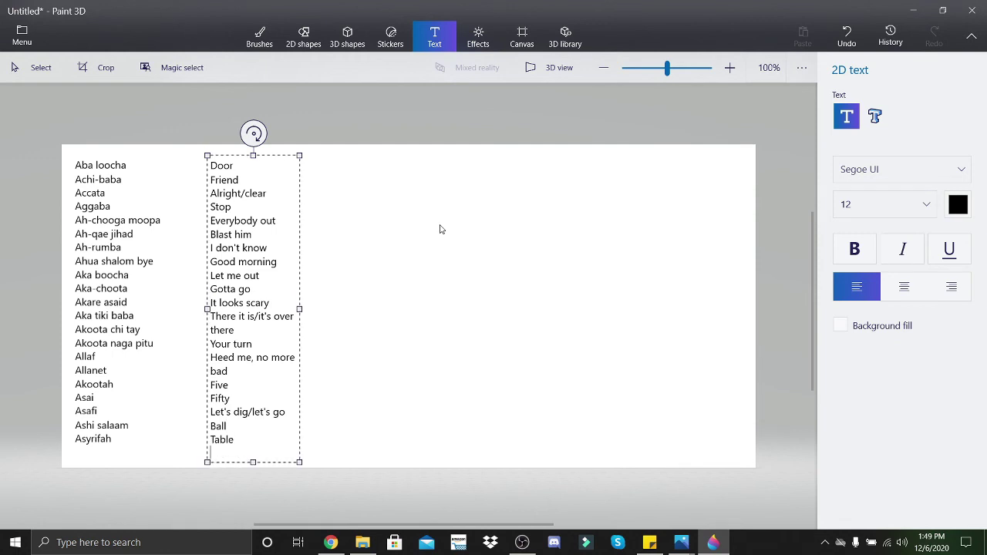
pyautogui.write('How are you')
pyautogui.write('?')
pyautogui.press('Return')
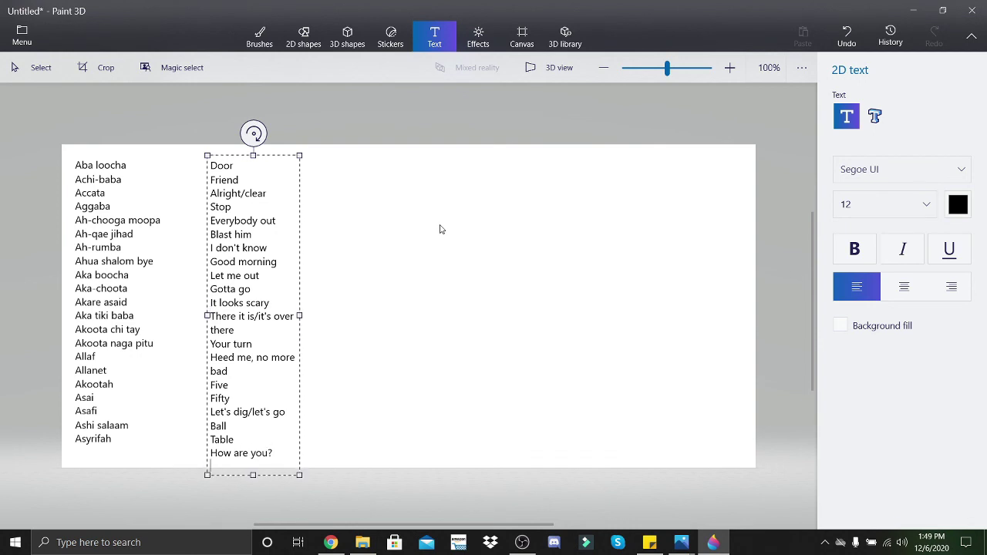